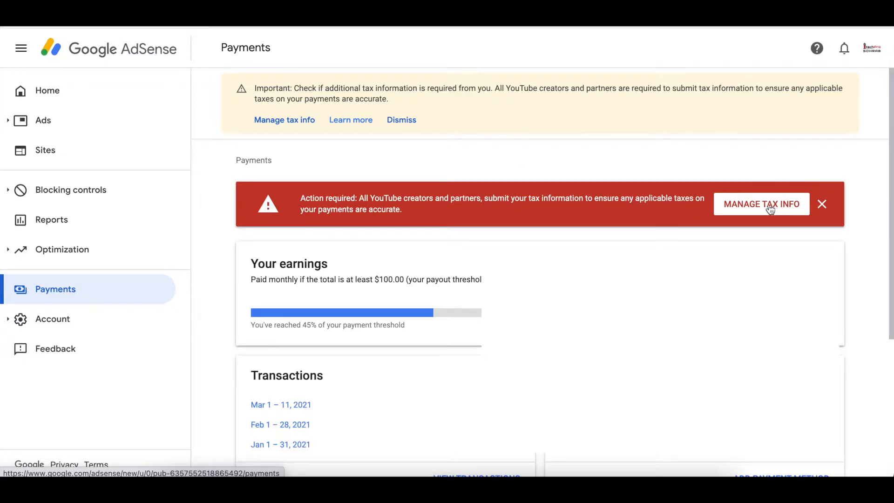
Go to Manage tax info from the banner and begin adding United States tax info.
{"action": "left_click", "coordinate": [770, 209]}
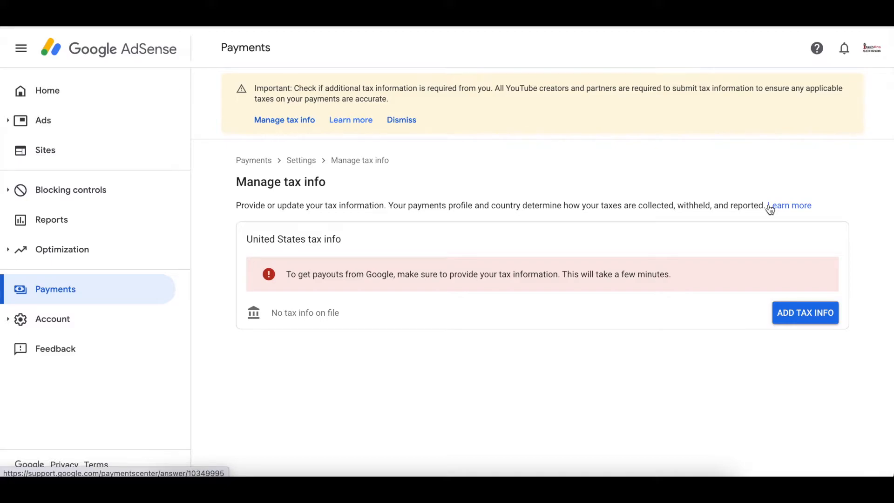
{"action": "left_click", "coordinate": [815, 321]}
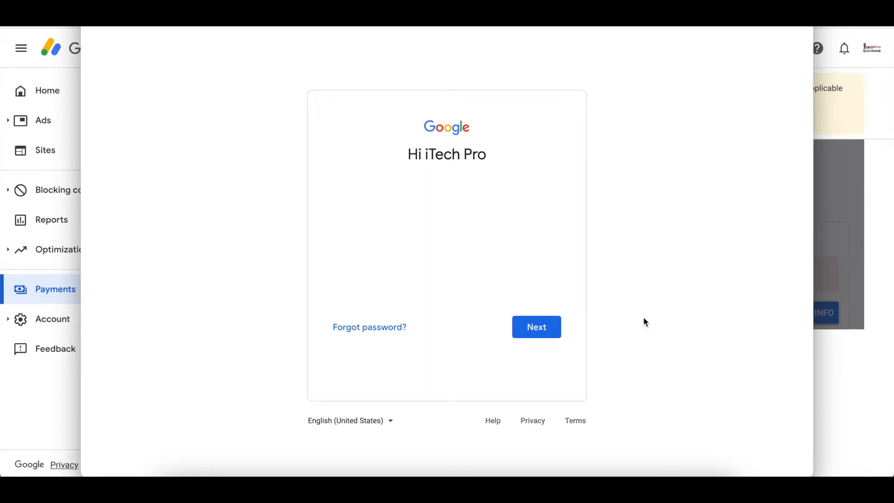
Pass the Google account sign-in check to reach the tax info form.
{"action": "left_click", "coordinate": [535, 331]}
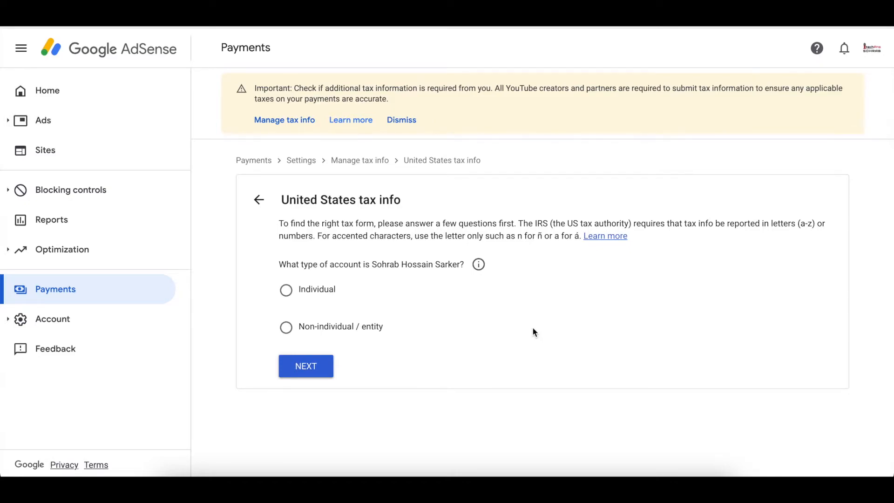
Answer Individual and not a US citizen or resident, then select the W-8BEN form.
{"action": "left_click", "coordinate": [290, 291]}
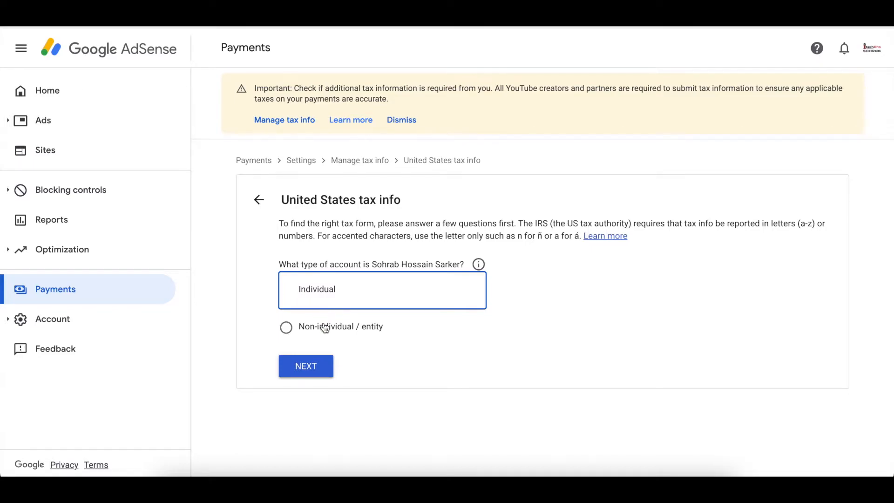
{"action": "left_click", "coordinate": [312, 370]}
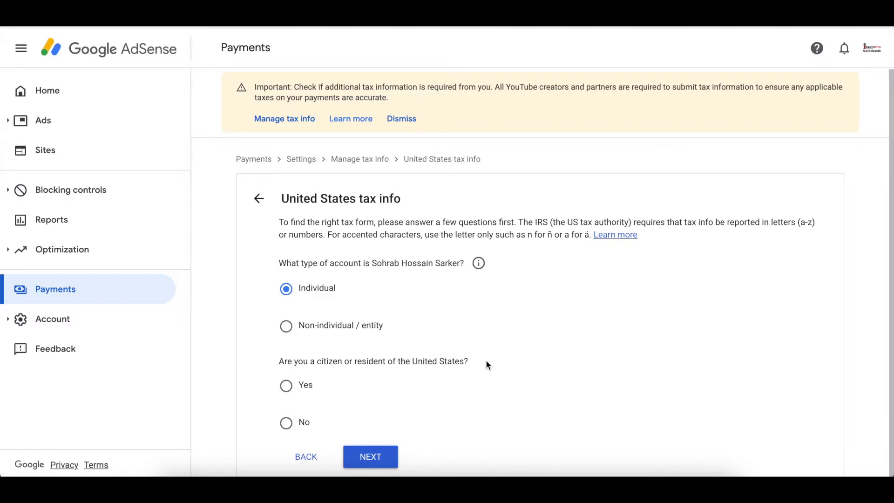
{"action": "left_click", "coordinate": [287, 423]}
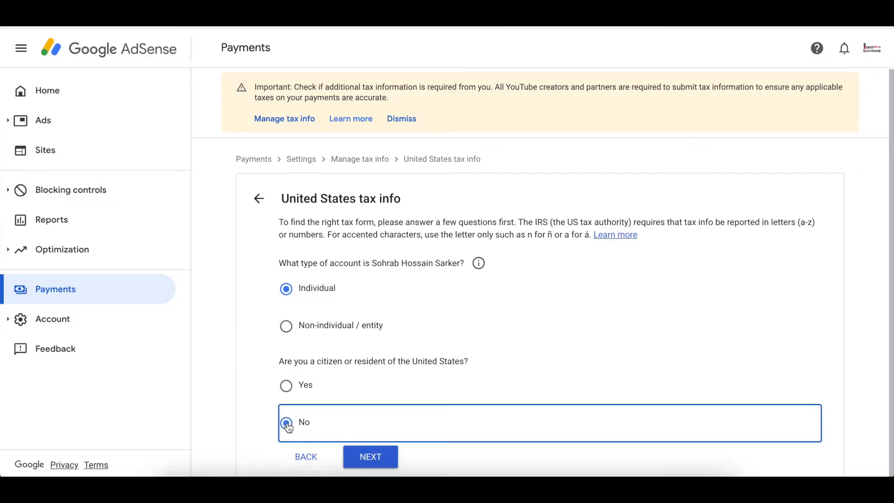
{"action": "left_click", "coordinate": [375, 455]}
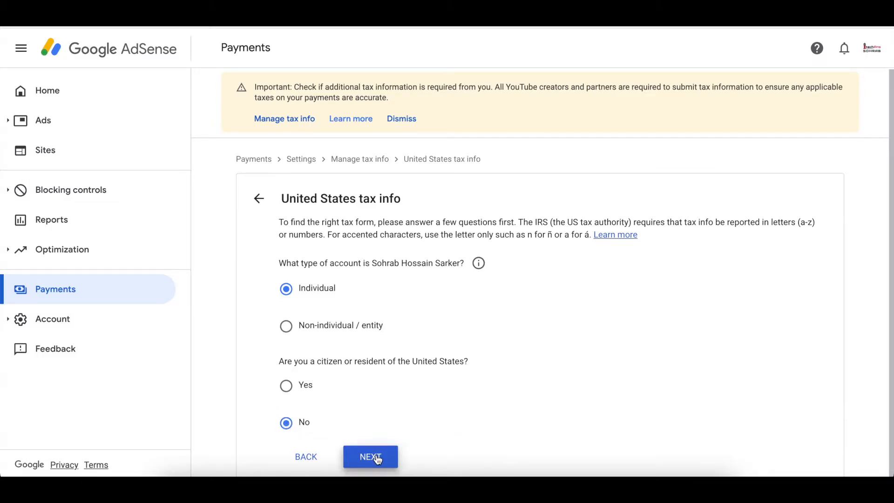
{"action": "scroll", "coordinate": [376, 453], "scroll_direction": "down", "scroll_amount": 3}
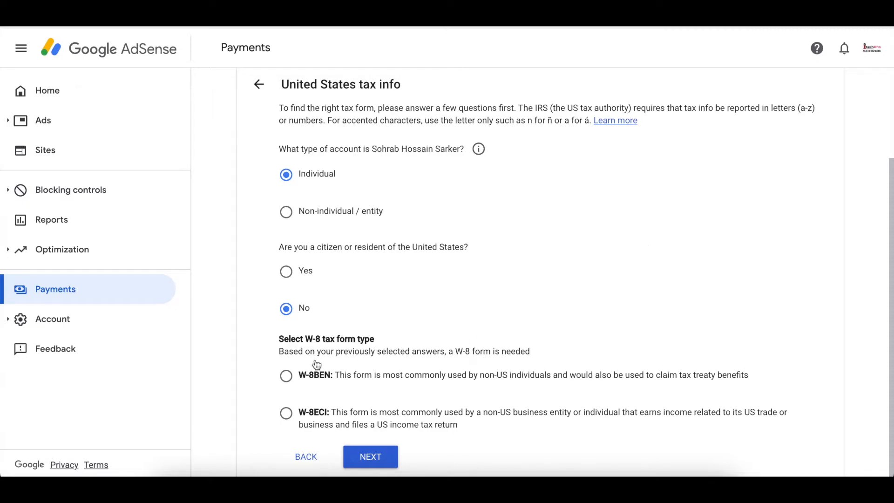
{"action": "left_click", "coordinate": [287, 378]}
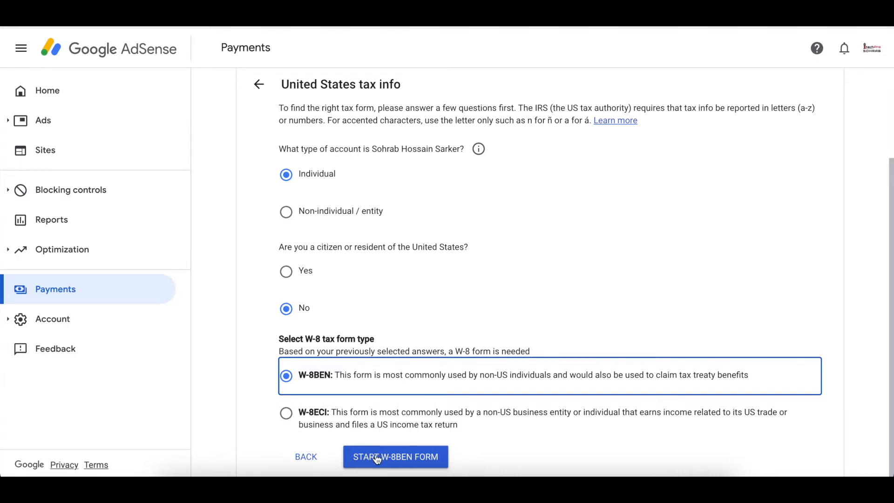
Start the W-8BEN form at its Tax identity step.
{"action": "left_click", "coordinate": [412, 459]}
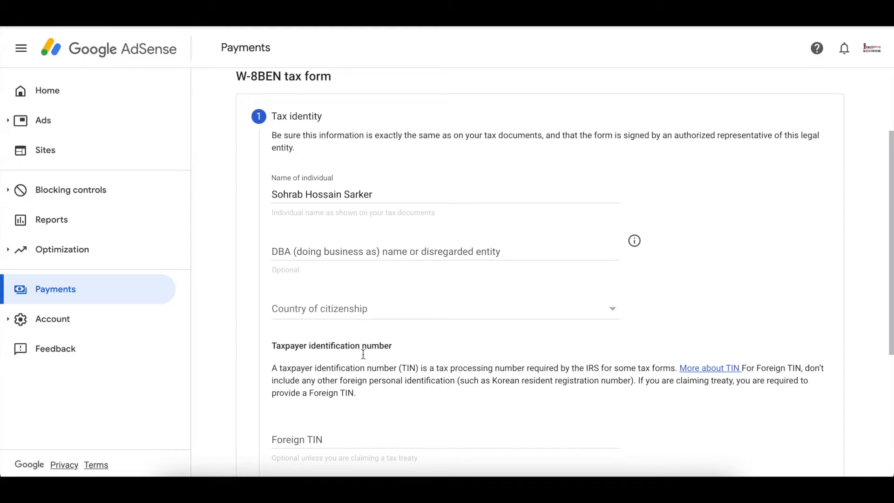
Choose Bangladesh as the country of citizenship on the W-8BEN form.
{"action": "left_click", "coordinate": [423, 317]}
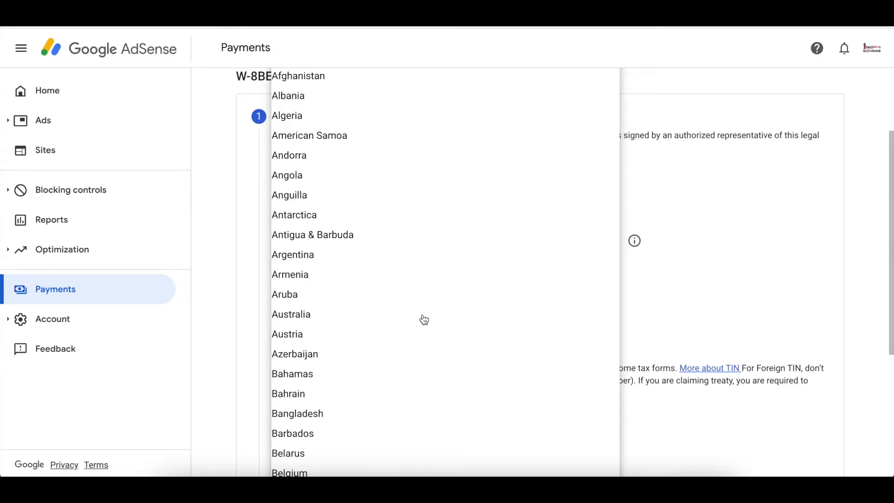
{"action": "scroll", "coordinate": [423, 320], "scroll_direction": "down", "scroll_amount": 2}
{"action": "left_click", "coordinate": [343, 326]}
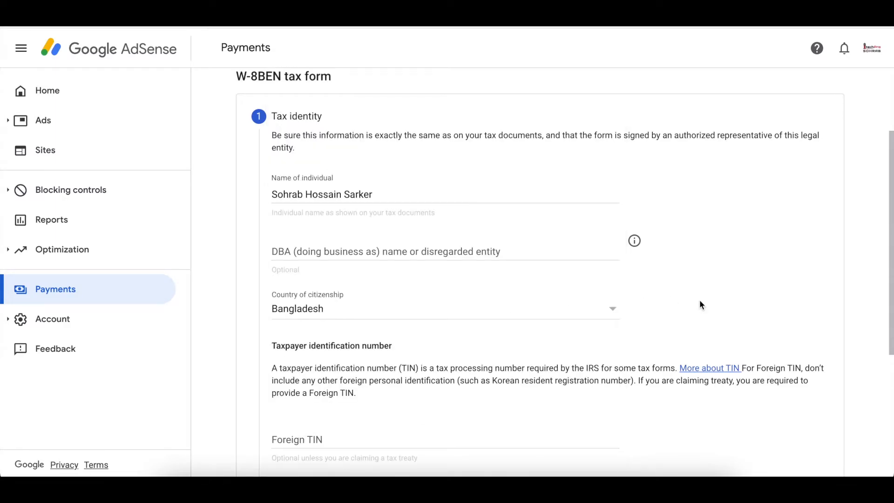
{"action": "scroll", "coordinate": [700, 305], "scroll_direction": "down", "scroll_amount": 2}
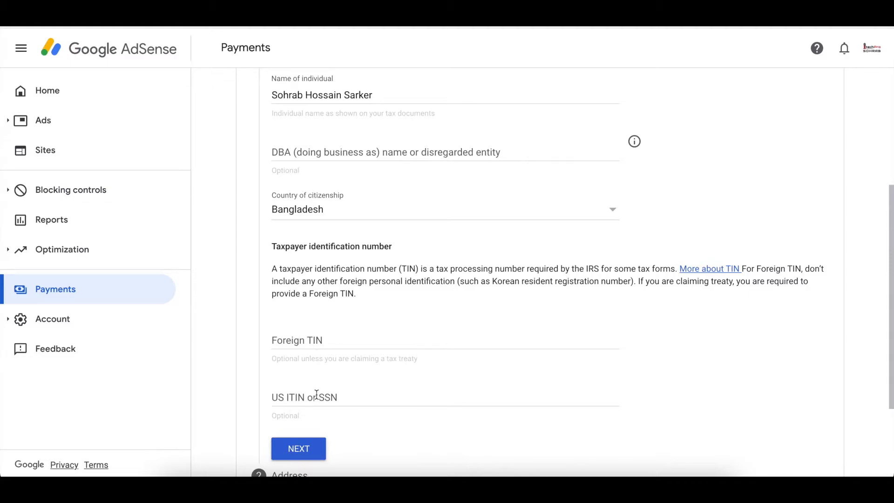
Enter the foreign taxpayer identification number and continue to the Address step.
{"action": "left_click", "coordinate": [364, 342]}
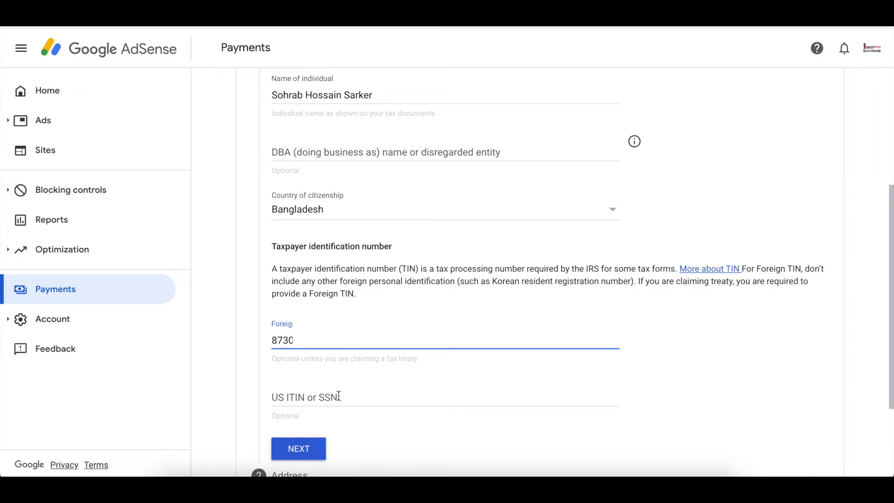
{"action": "left_click", "coordinate": [387, 362]}
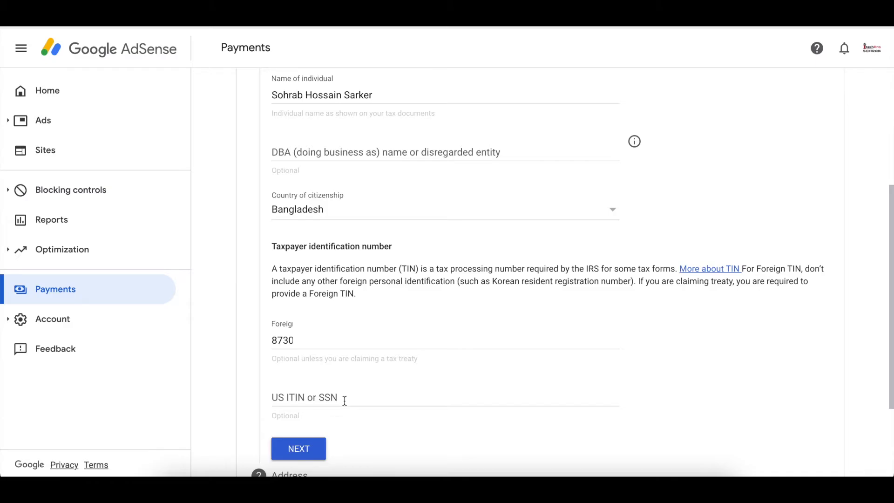
{"action": "left_click", "coordinate": [307, 449]}
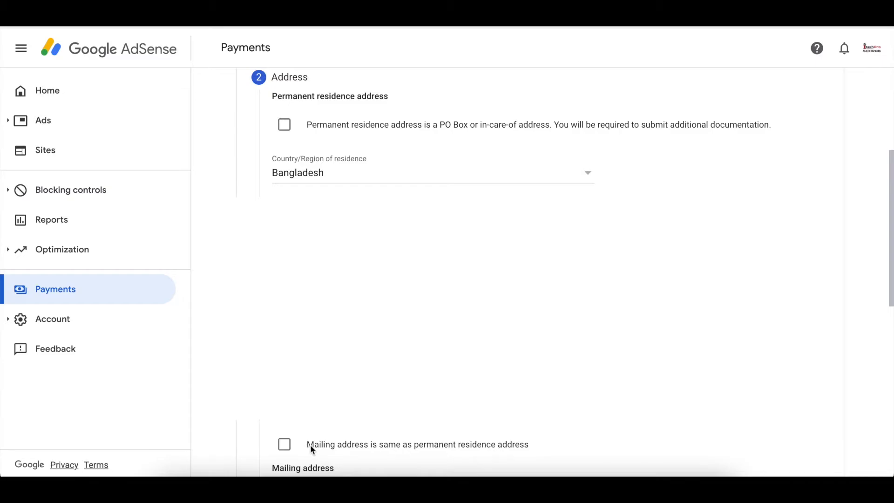
Use the permanent residence address as the mailing address and continue to Tax treaty.
{"action": "left_click", "coordinate": [287, 446]}
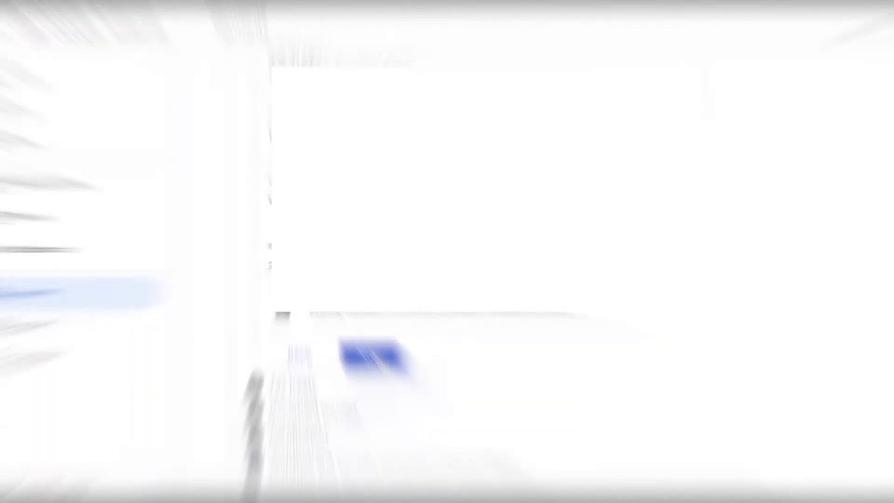
{"action": "left_click", "coordinate": [370, 350]}
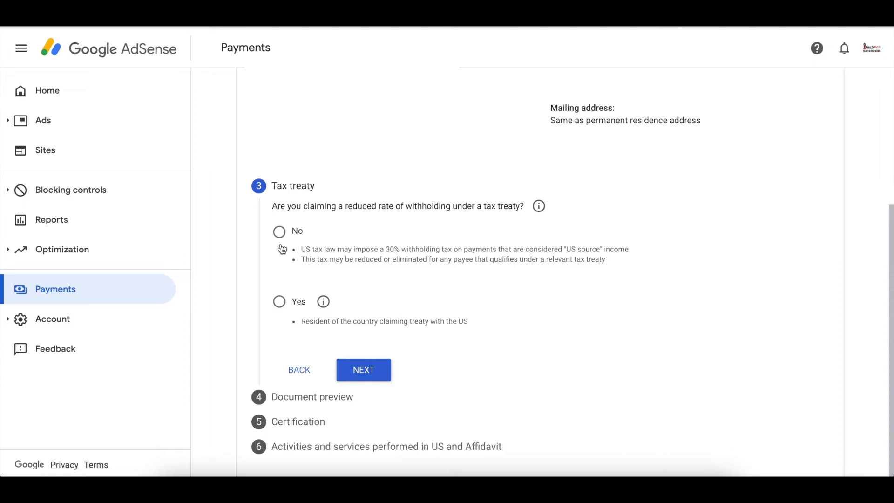
Answer Yes to claiming treaty benefits and pick Bangladesh as the treaty country.
{"action": "left_click", "coordinate": [280, 302]}
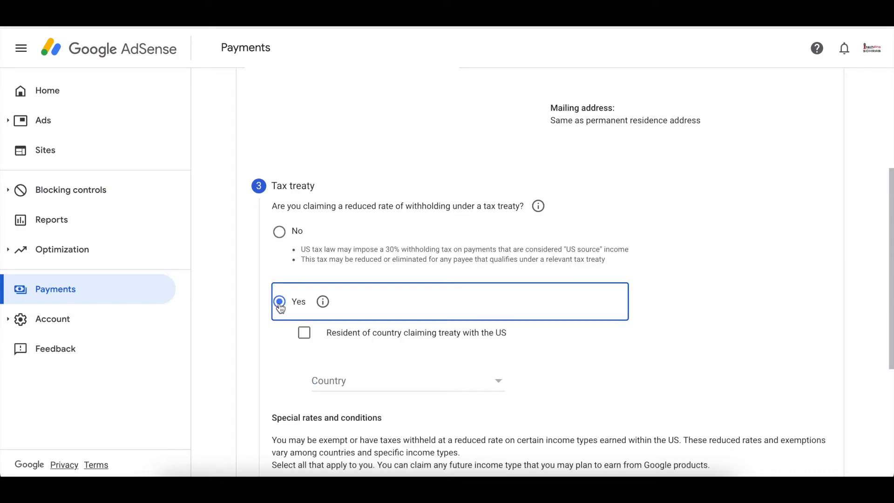
{"action": "scroll", "coordinate": [614, 373], "scroll_direction": "down", "scroll_amount": 2}
{"action": "scroll", "coordinate": [614, 379], "scroll_direction": "down", "scroll_amount": 2}
{"action": "scroll", "coordinate": [615, 379], "scroll_direction": "up", "scroll_amount": 1}
{"action": "scroll", "coordinate": [615, 379], "scroll_direction": "up", "scroll_amount": 1}
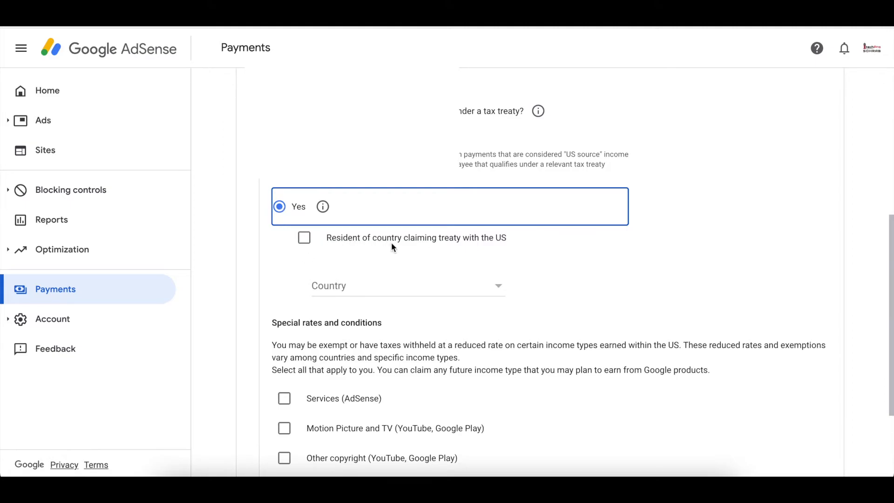
{"action": "left_click", "coordinate": [385, 292]}
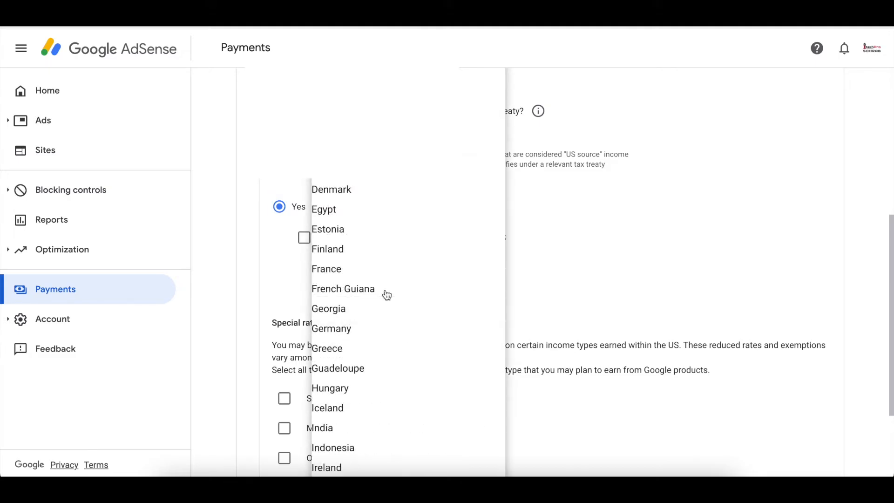
{"action": "scroll", "coordinate": [387, 296], "scroll_direction": "up", "scroll_amount": 3}
{"action": "left_click", "coordinate": [372, 86]}
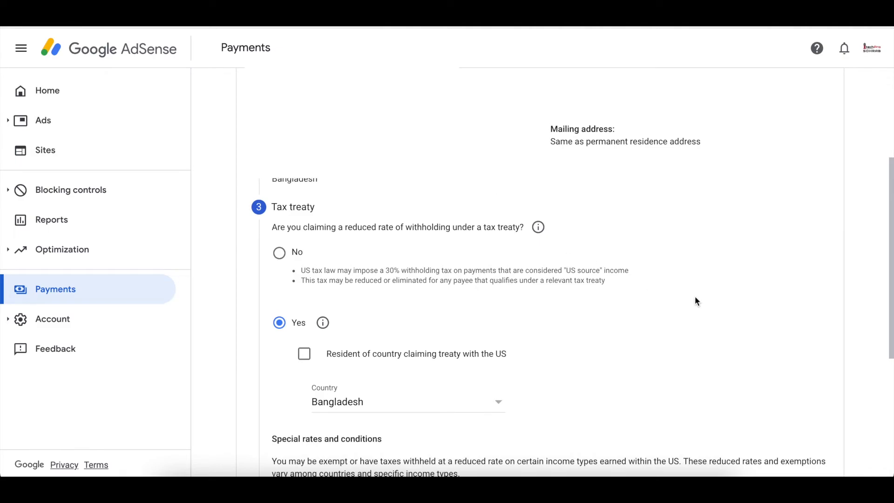
{"action": "right_click", "coordinate": [745, 303]}
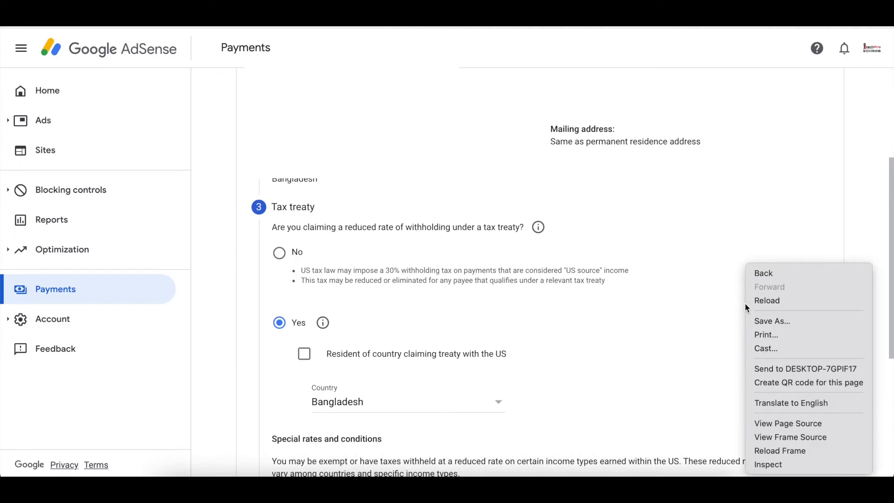
{"action": "left_click", "coordinate": [719, 308]}
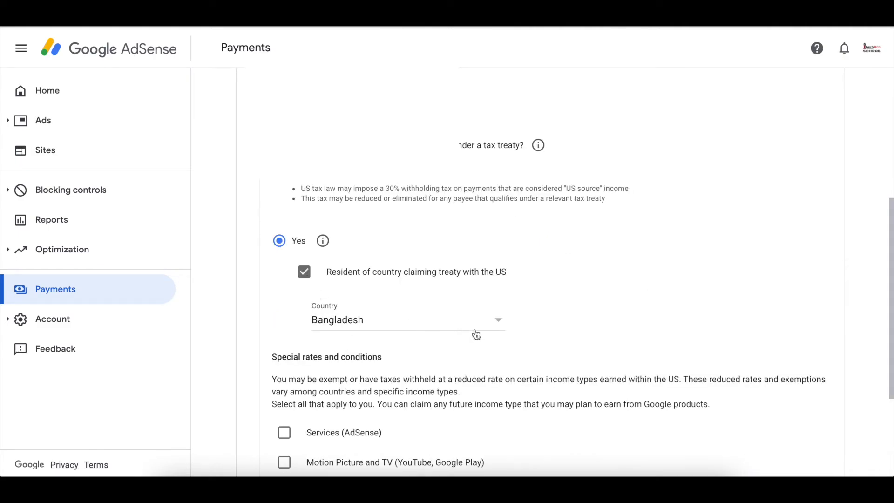
Claim Services income at 0% under Article 7 paragraph 1, confirming its reason.
{"action": "scroll", "coordinate": [681, 264], "scroll_direction": "down", "scroll_amount": 4}
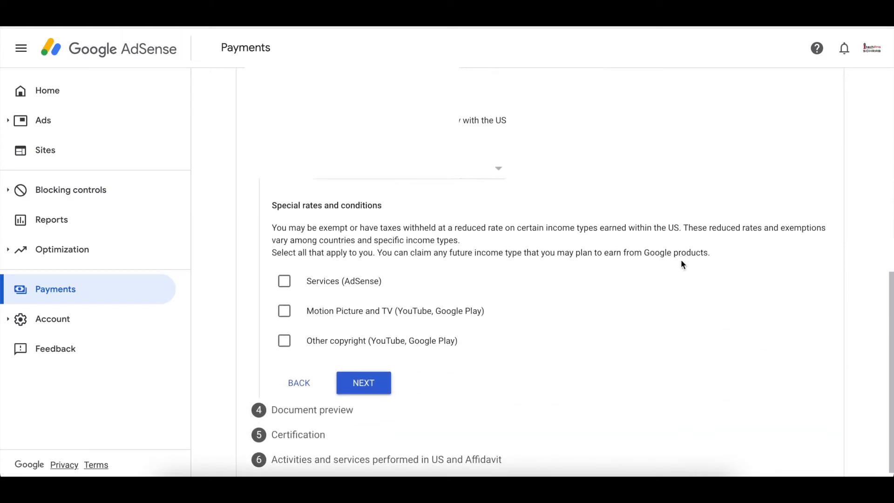
{"action": "left_click", "coordinate": [284, 269]}
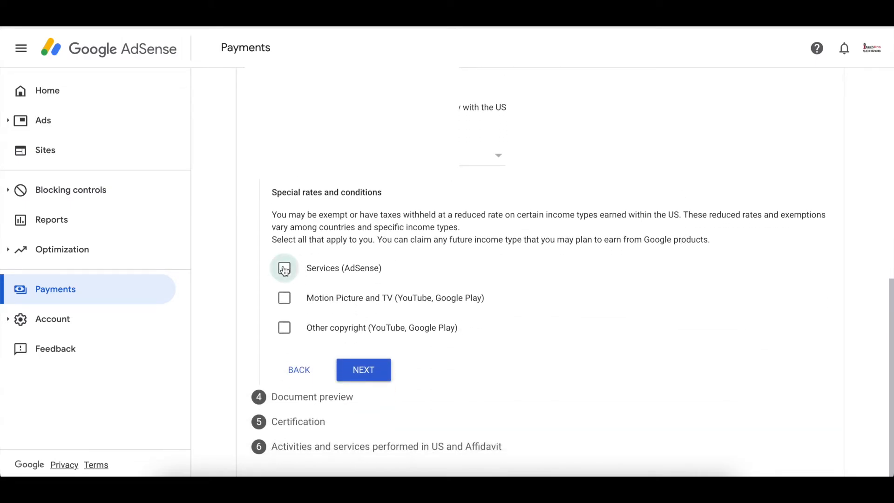
{"action": "left_click", "coordinate": [369, 316]}
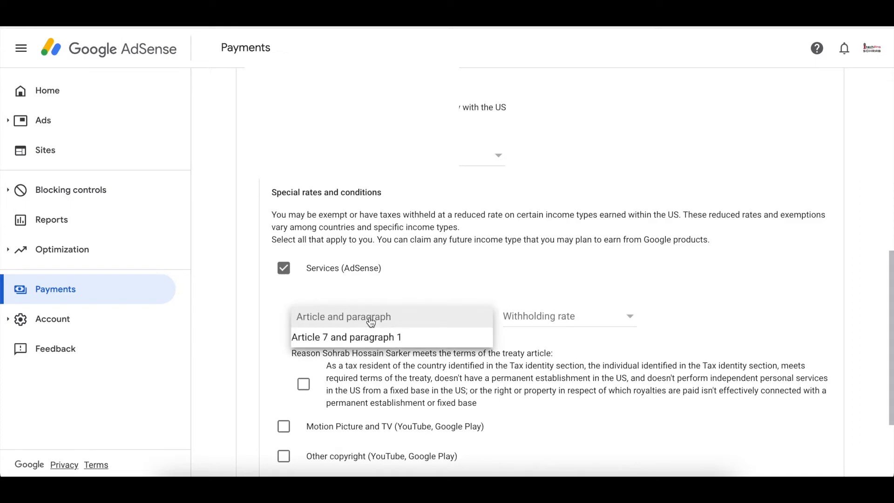
{"action": "left_click", "coordinate": [371, 336]}
{"action": "left_click", "coordinate": [542, 326]}
{"action": "left_click", "coordinate": [543, 343]}
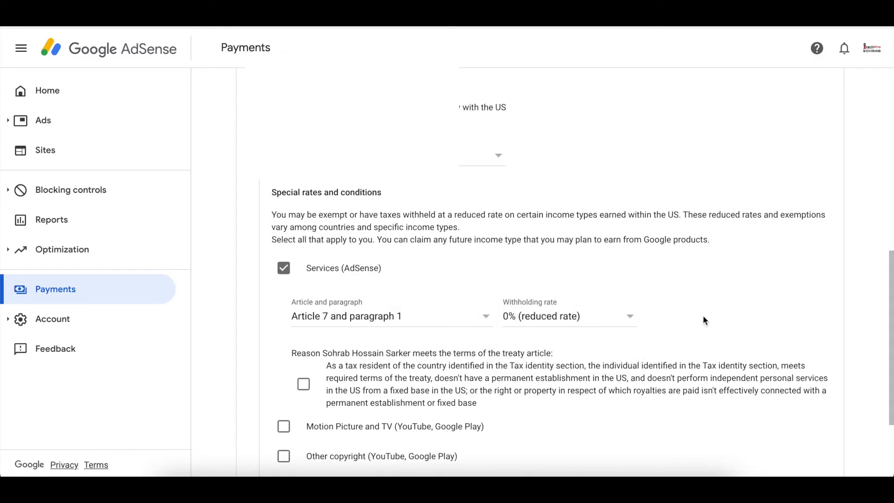
{"action": "scroll", "coordinate": [714, 318], "scroll_direction": "down", "scroll_amount": 2}
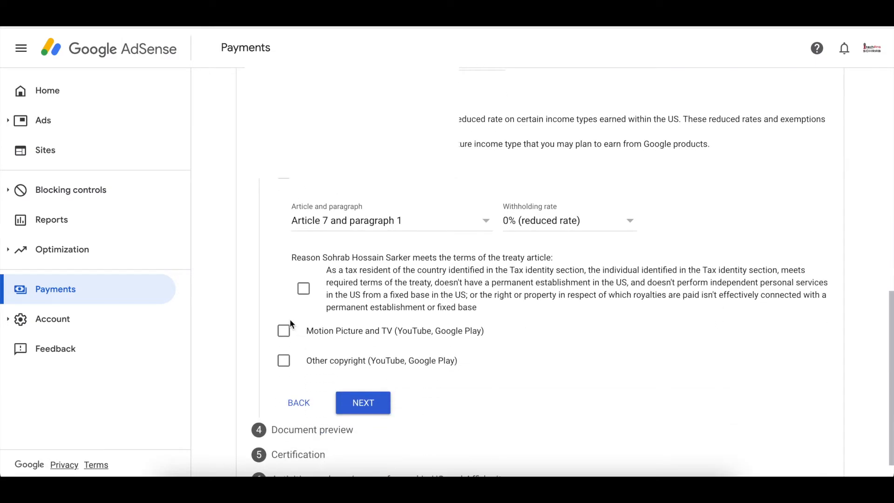
{"action": "left_click", "coordinate": [303, 289]}
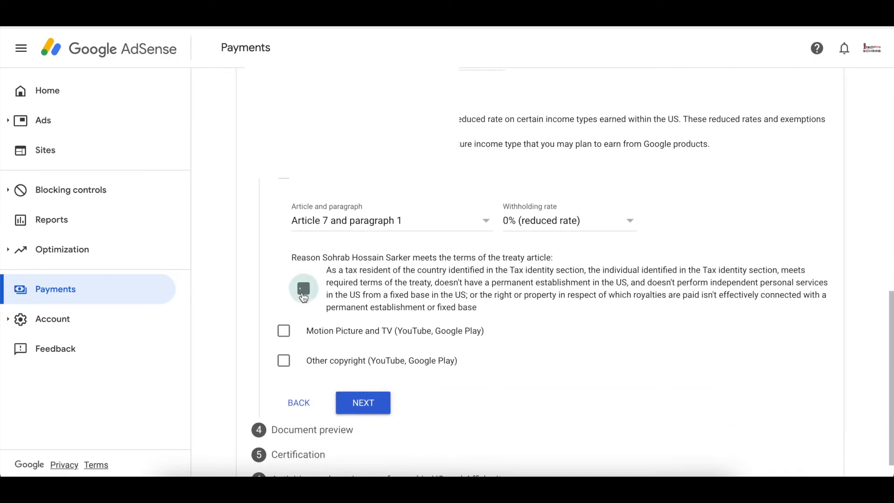
Claim Motion Picture and TV income at 10% under Article 12 paragraph 2, confirming its reason.
{"action": "left_click", "coordinate": [284, 332]}
{"action": "left_click", "coordinate": [378, 385]}
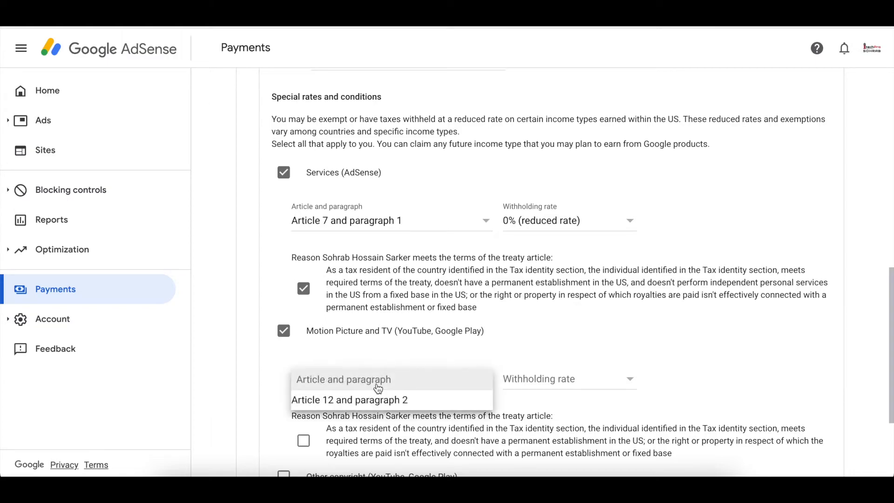
{"action": "left_click", "coordinate": [377, 400]}
{"action": "left_click", "coordinate": [542, 385]}
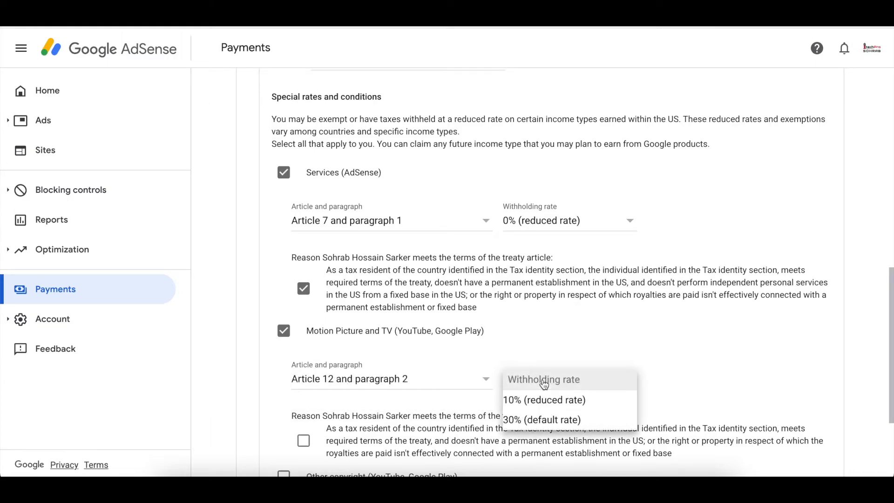
{"action": "left_click", "coordinate": [543, 399]}
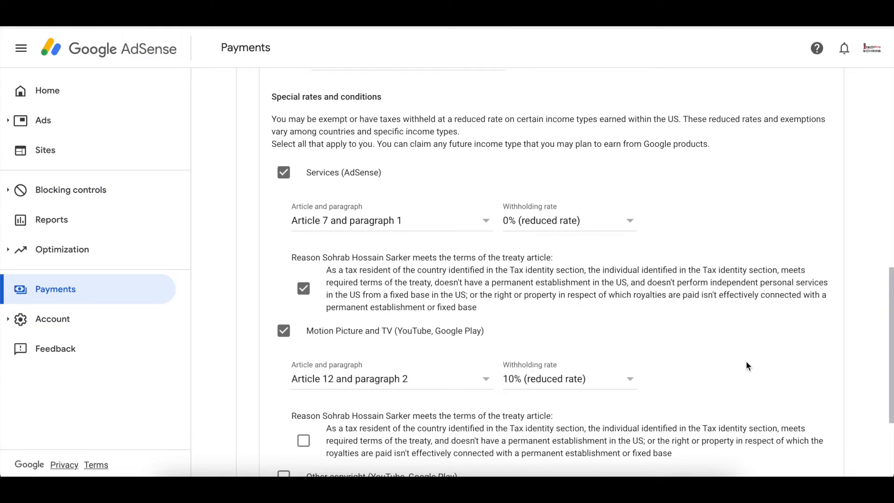
{"action": "scroll", "coordinate": [745, 361], "scroll_direction": "down", "scroll_amount": 2}
{"action": "left_click", "coordinate": [304, 339]}
Claim Other copyright income at 10% under Article 12 paragraph 2, confirming its reason.
{"action": "left_click", "coordinate": [283, 372]}
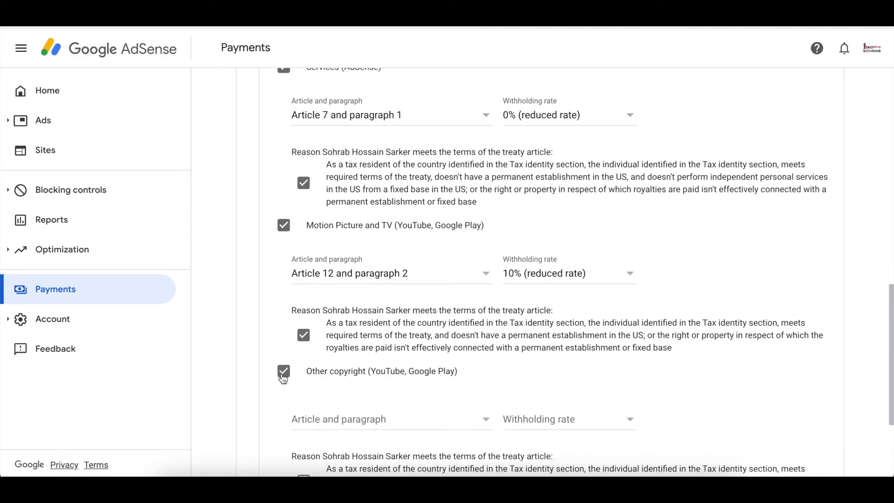
{"action": "left_click", "coordinate": [364, 419]}
{"action": "left_click", "coordinate": [361, 439]}
{"action": "left_click", "coordinate": [549, 420]}
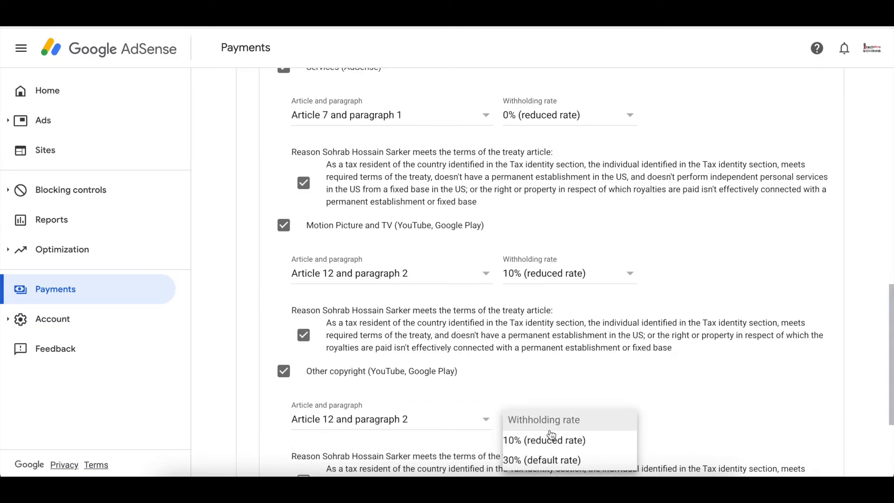
{"action": "left_click", "coordinate": [529, 437]}
{"action": "scroll", "coordinate": [702, 394], "scroll_direction": "down", "scroll_amount": 3}
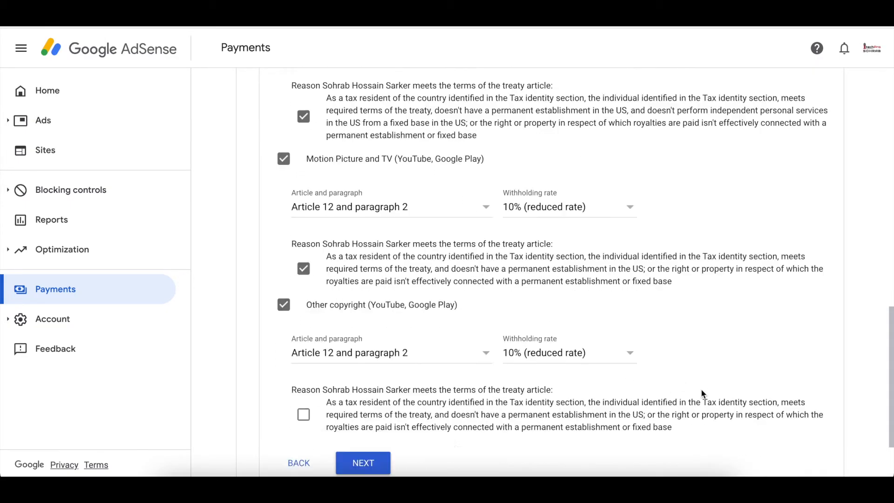
{"action": "left_click", "coordinate": [303, 321]}
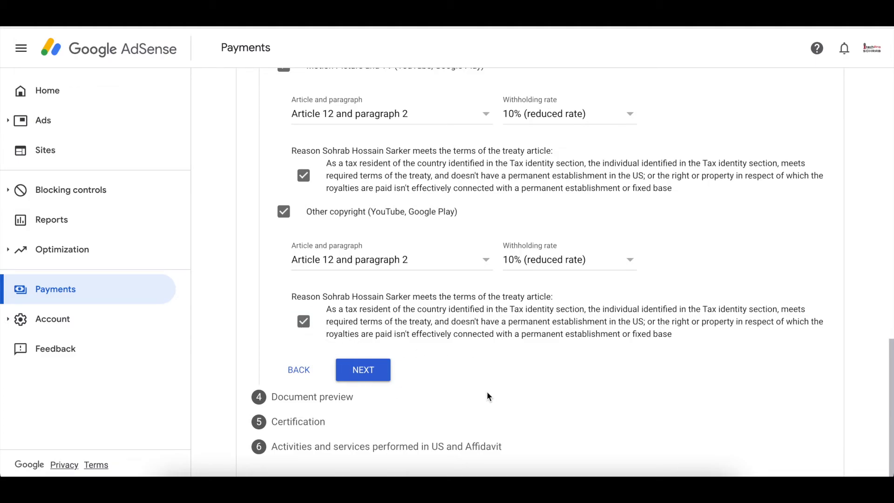
Preview the generated W-8BEN PDFs, confirm they were reviewed, and proceed to Certification.
{"action": "left_click", "coordinate": [363, 372]}
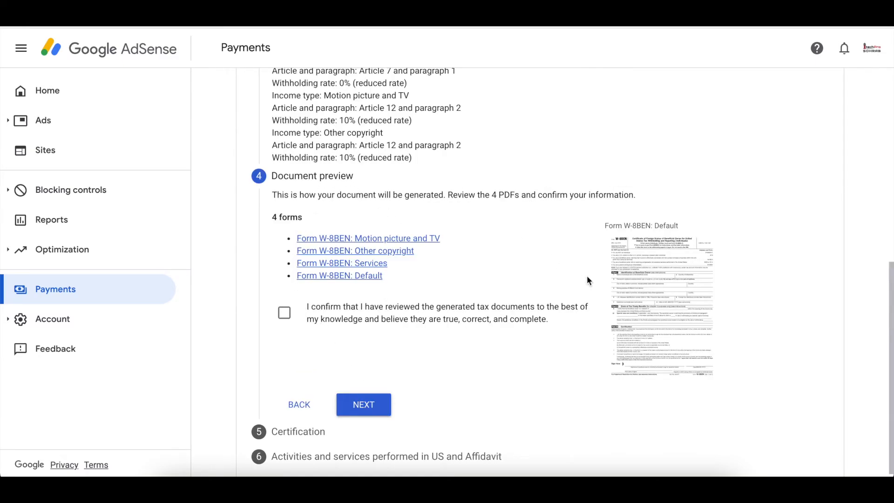
{"action": "left_click", "coordinate": [645, 291]}
{"action": "left_click", "coordinate": [285, 314]}
{"action": "left_click", "coordinate": [360, 404]}
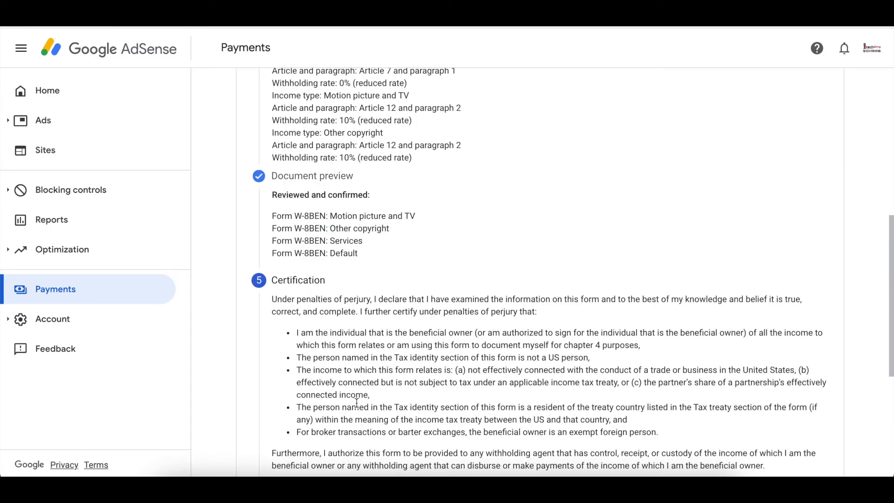
Sign with your full legal name, confirm 'Yes, I am the person listed', and continue.
{"action": "scroll", "coordinate": [357, 402], "scroll_direction": "down", "scroll_amount": 3}
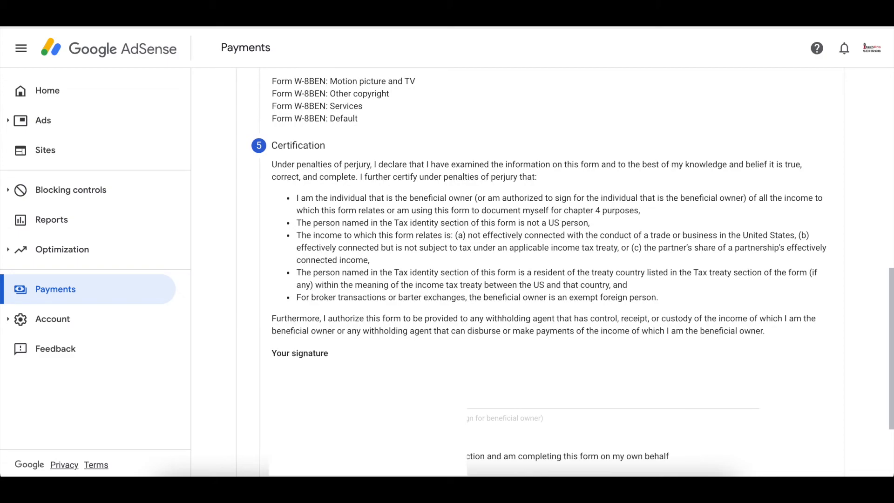
{"action": "left_click", "coordinate": [356, 399]}
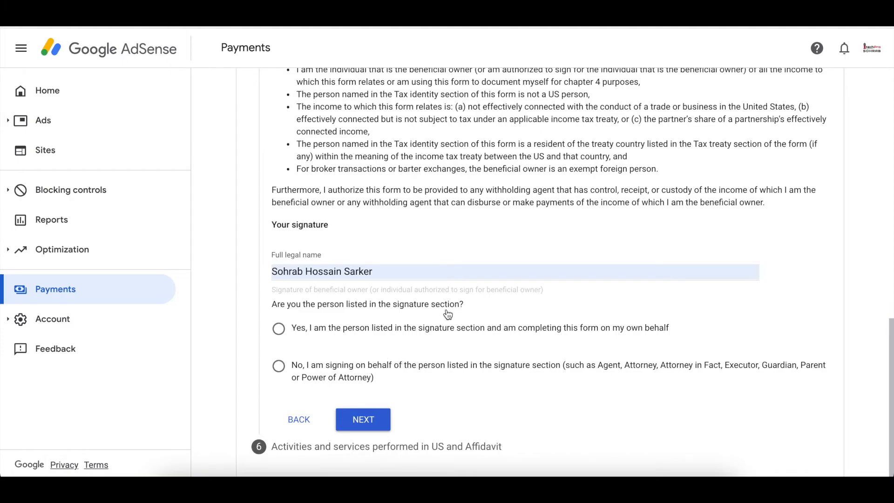
{"action": "left_click", "coordinate": [278, 329]}
{"action": "left_click", "coordinate": [368, 420]}
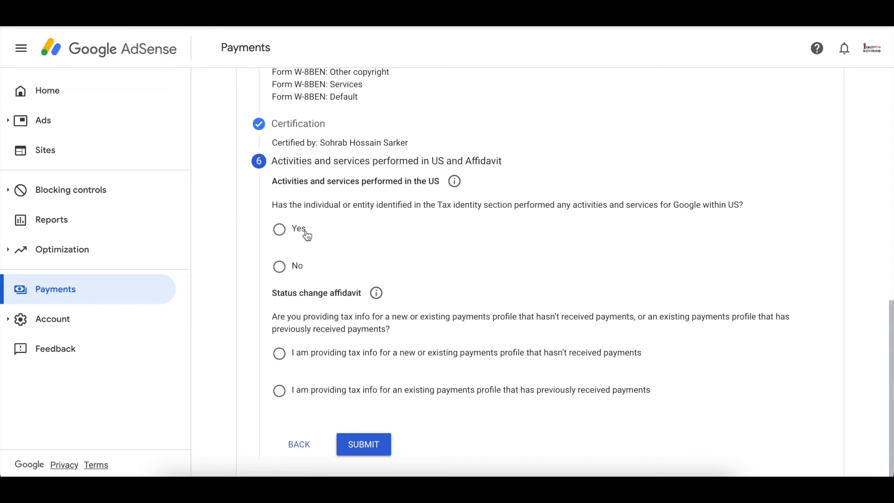
Answer No to US services, certify work outside the US, choose the never-paid payments profile, and submit.
{"action": "left_click", "coordinate": [282, 267]}
{"action": "left_click", "coordinate": [295, 303]}
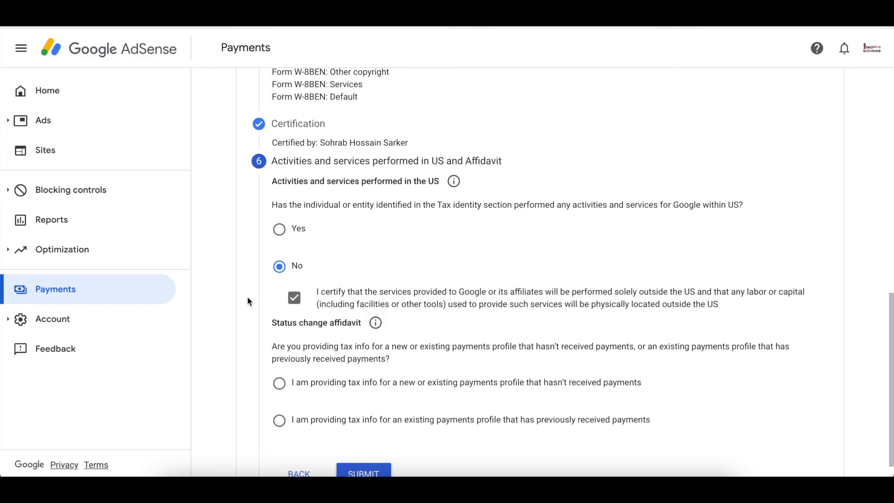
{"action": "scroll", "coordinate": [247, 296], "scroll_direction": "down", "scroll_amount": 1}
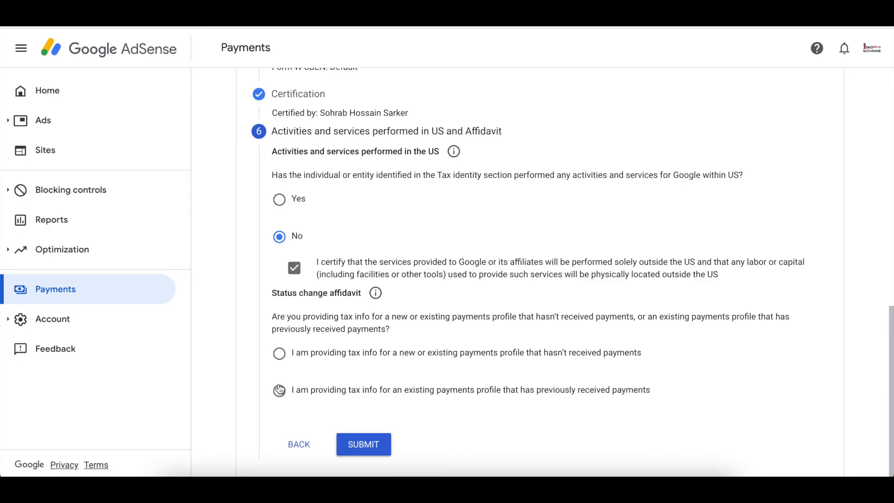
{"action": "left_click", "coordinate": [279, 355]}
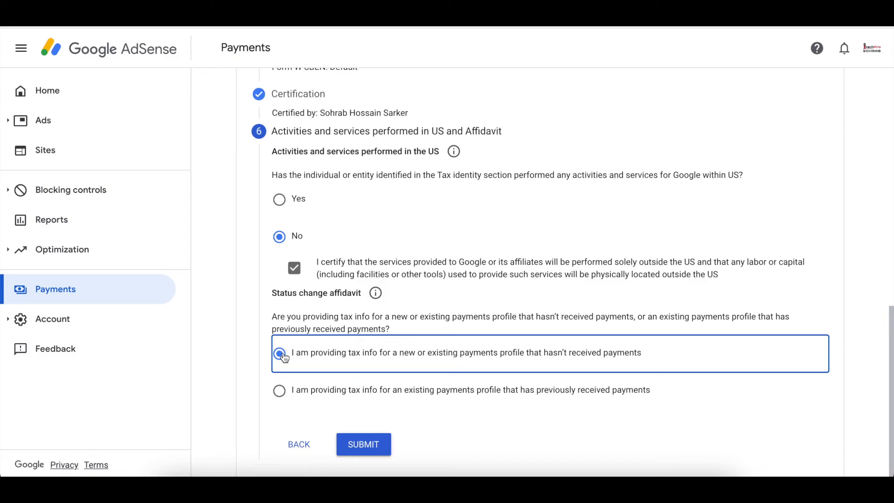
{"action": "left_click", "coordinate": [358, 441]}
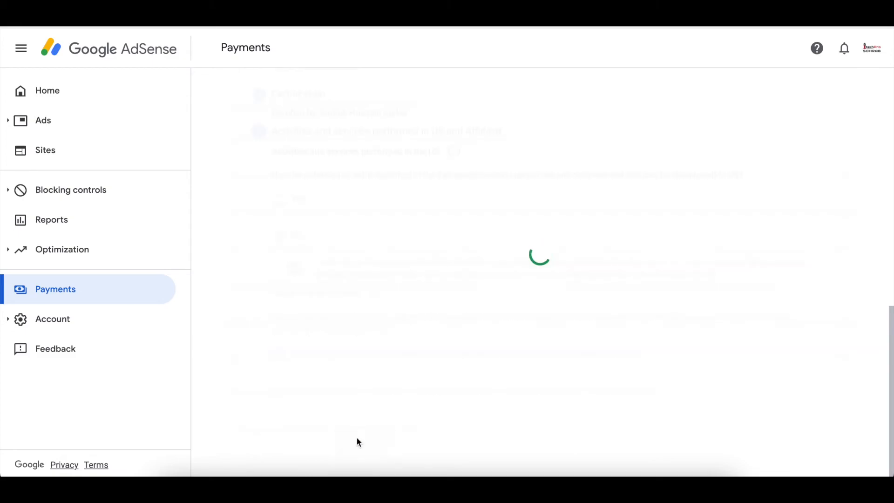